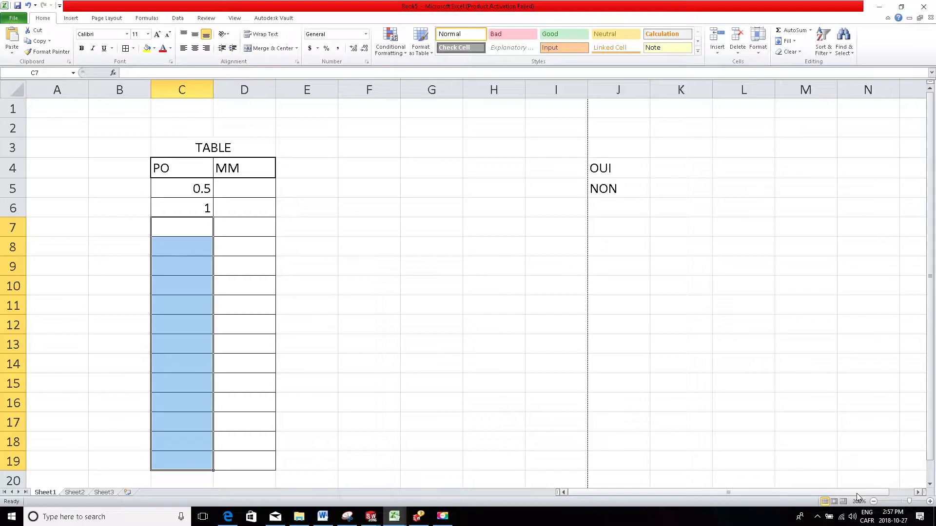
- Extend the PO column series from 0.5 and 1 down to row 19 in 0.5 increments
{"action": "left_click", "coordinate": [322, 185]}
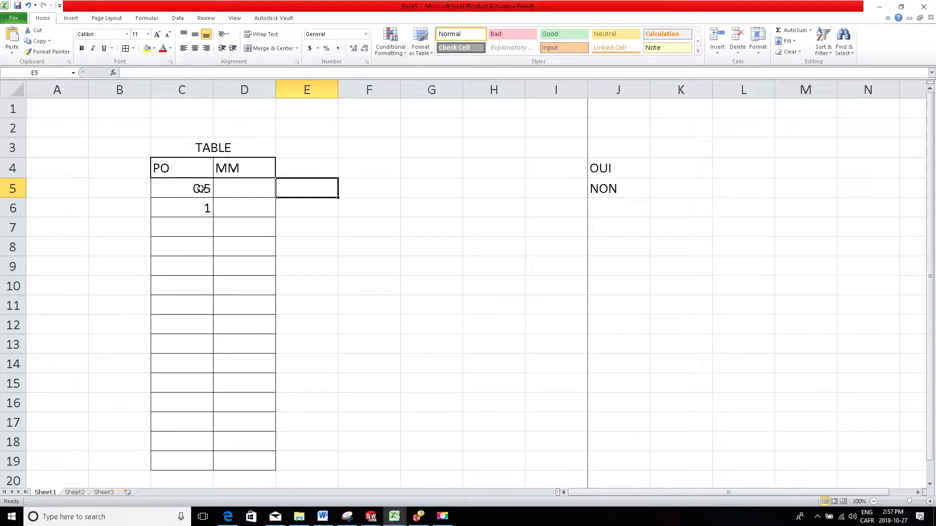
{"action": "left_click_drag", "start_coordinate": [199, 189], "coordinate": [200, 211]}
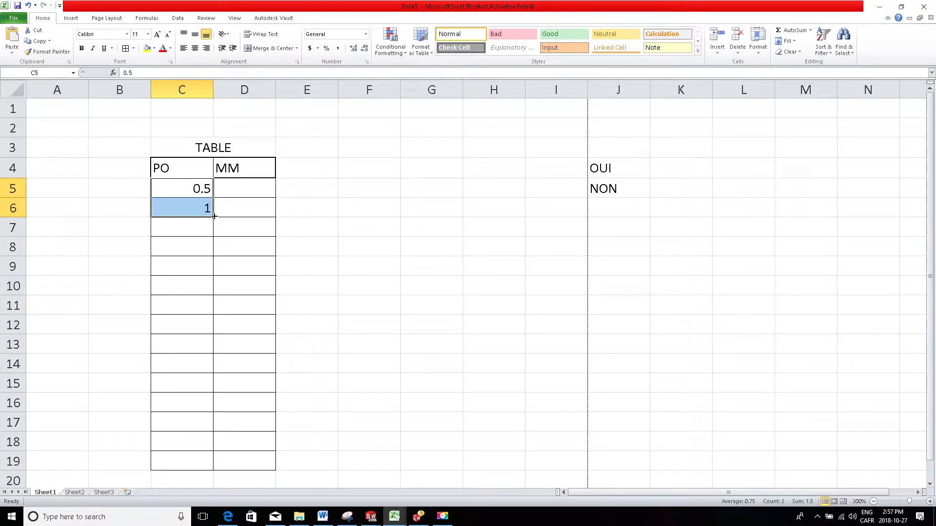
{"action": "left_click_drag", "start_coordinate": [214, 216], "coordinate": [207, 466]}
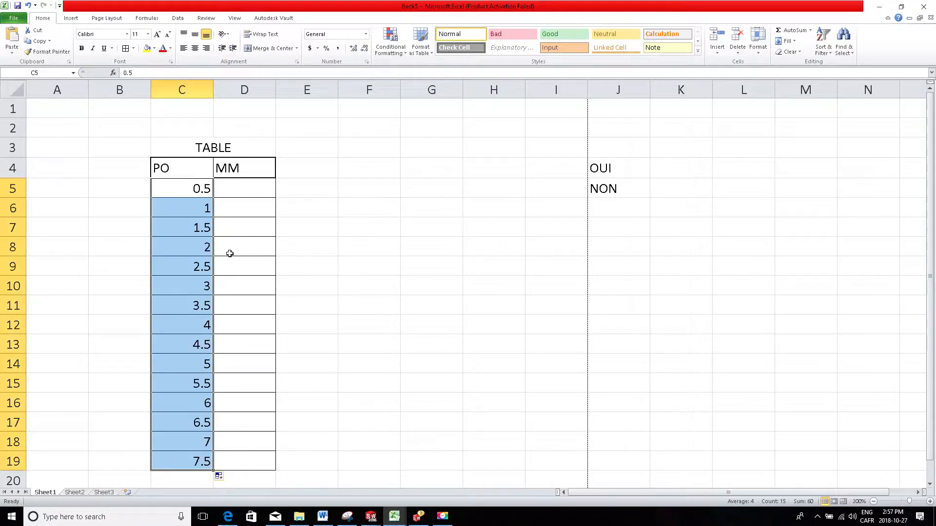
- Enter the formula =C5*25.4 in cell D5 to convert the first PO value to millimetres
{"action": "left_click", "coordinate": [233, 186]}
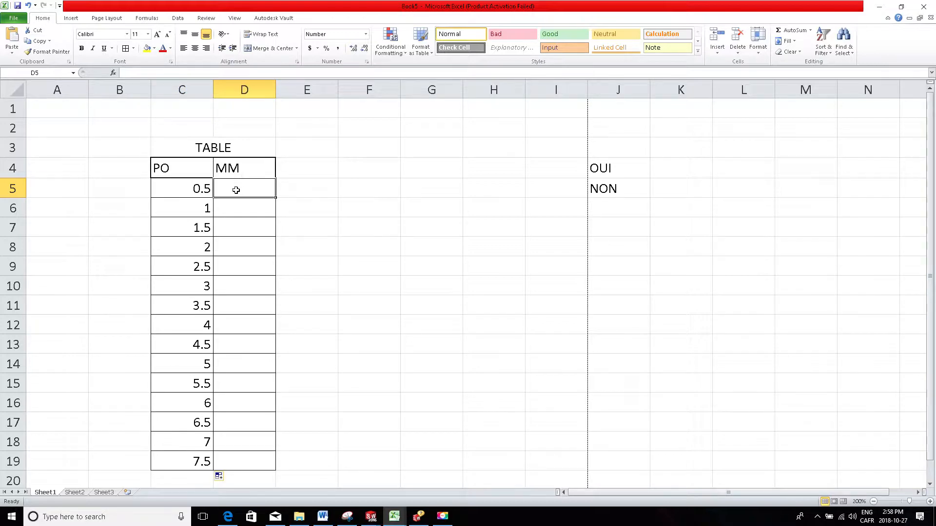
{"action": "left_click", "coordinate": [128, 70]}
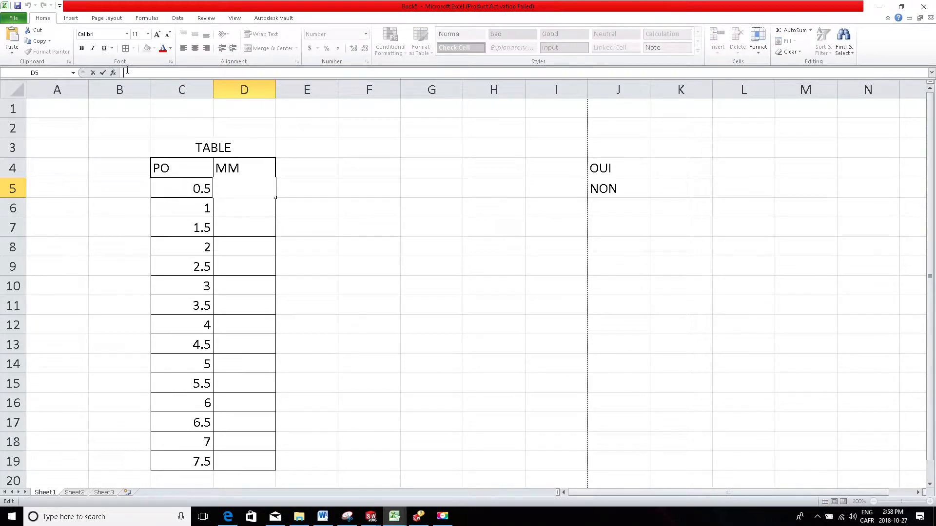
{"action": "type", "text": "="}
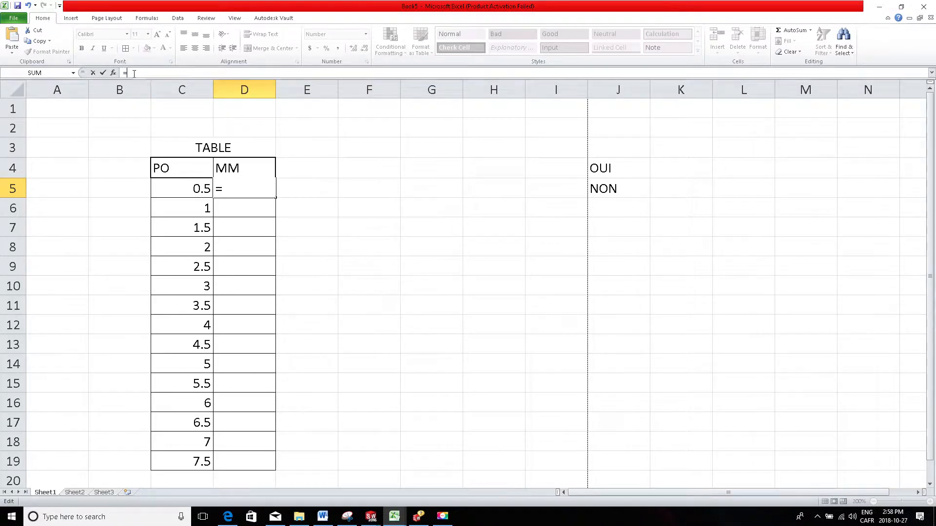
{"action": "left_click", "coordinate": [187, 190]}
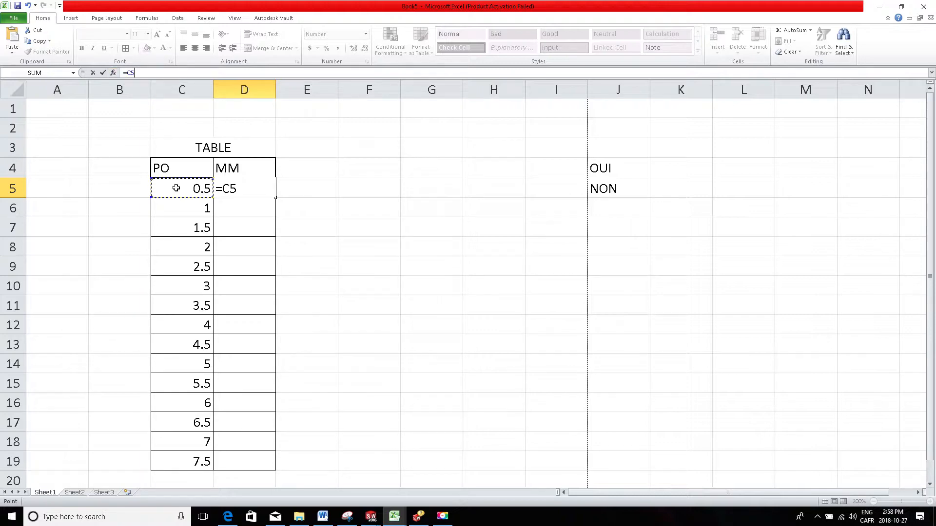
{"action": "type", "text": "*25.4"}
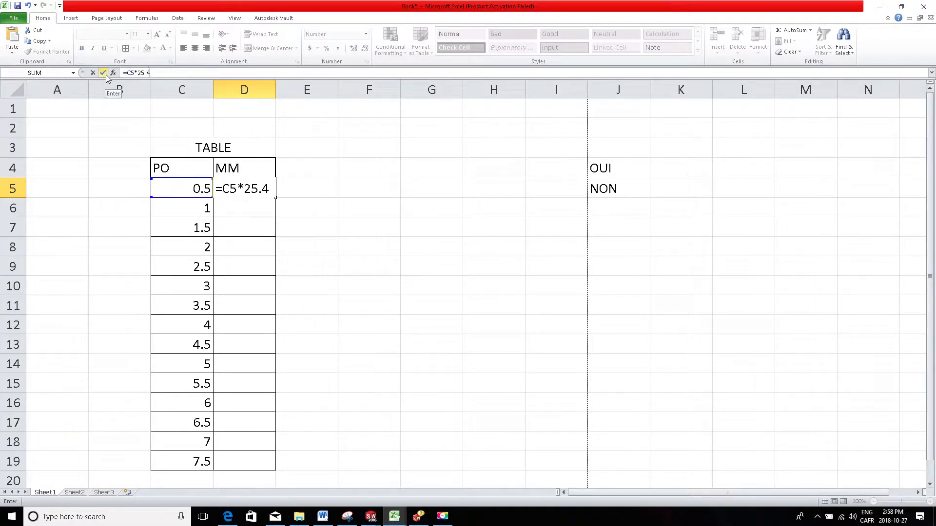
{"action": "key", "text": "Return"}
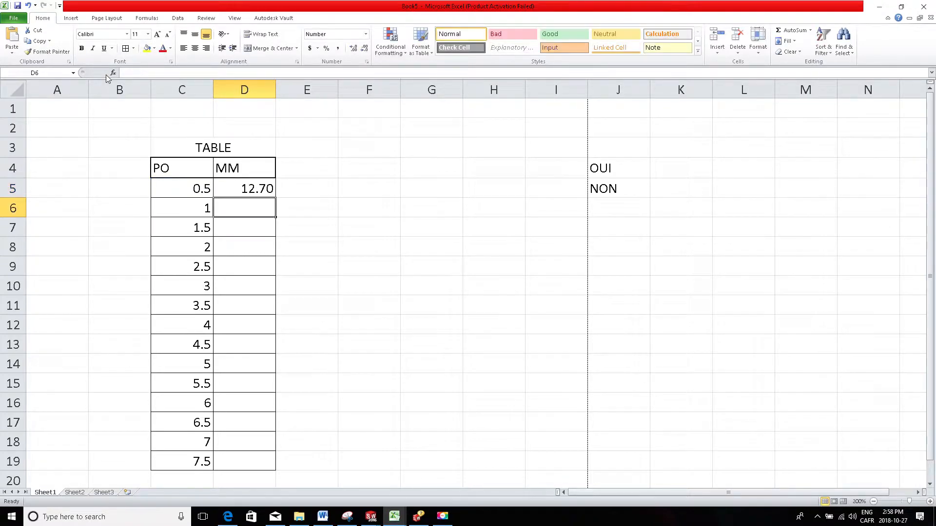
- Copy the conversion formula from D5 down the MM column through D19
{"action": "left_click", "coordinate": [196, 187]}
{"action": "left_click", "coordinate": [248, 186]}
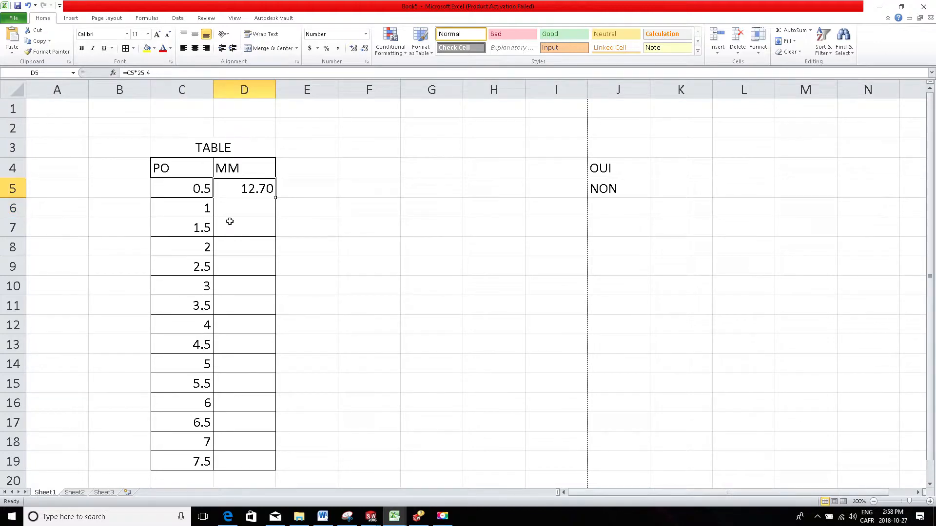
{"action": "left_click", "coordinate": [237, 204]}
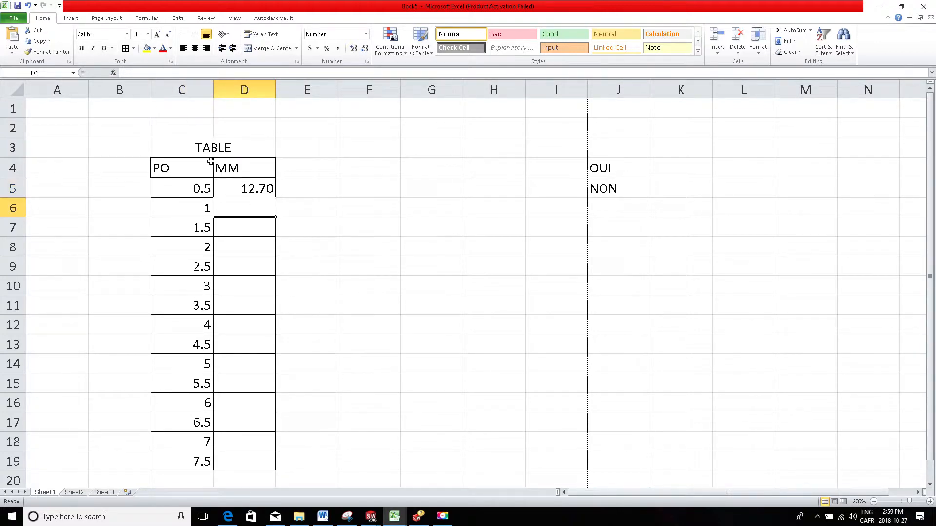
{"action": "left_click", "coordinate": [246, 189]}
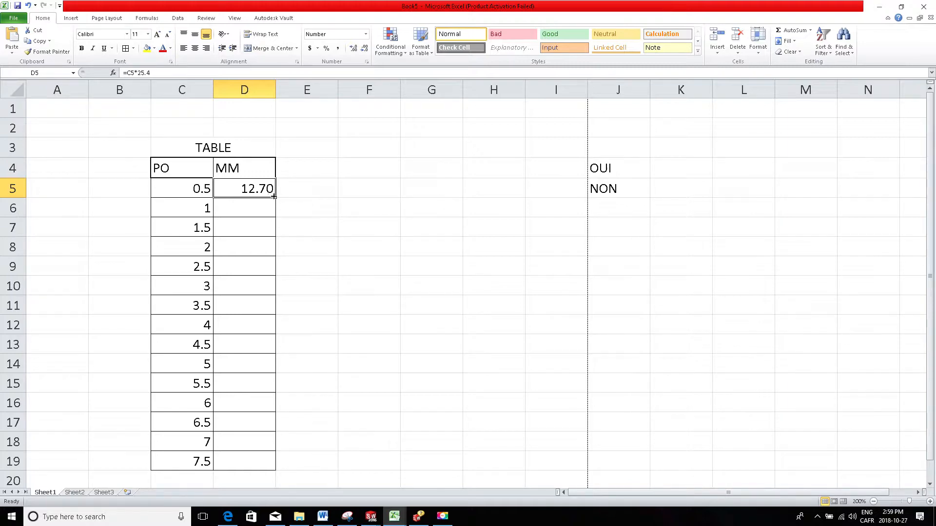
{"action": "left_click_drag", "start_coordinate": [275, 196], "coordinate": [250, 467]}
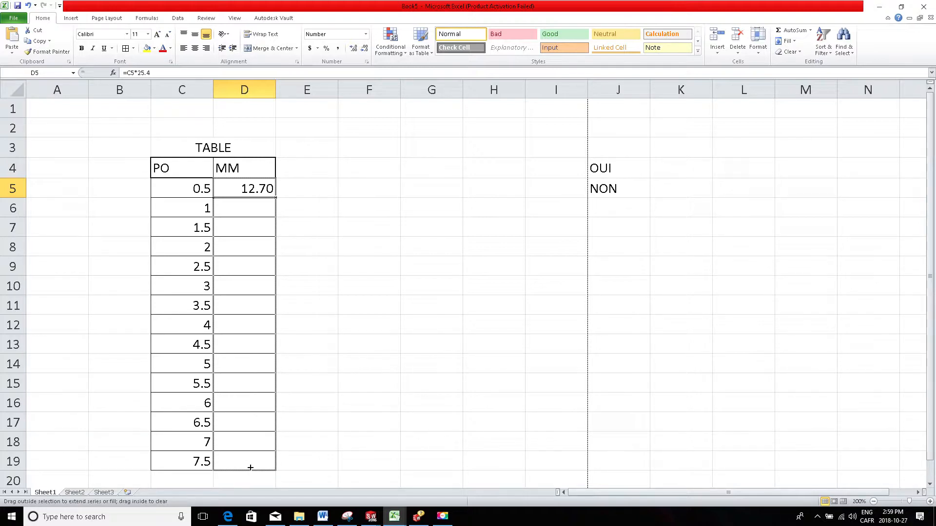
{"action": "left_click_drag", "start_coordinate": [250, 467], "coordinate": [250, 467]}
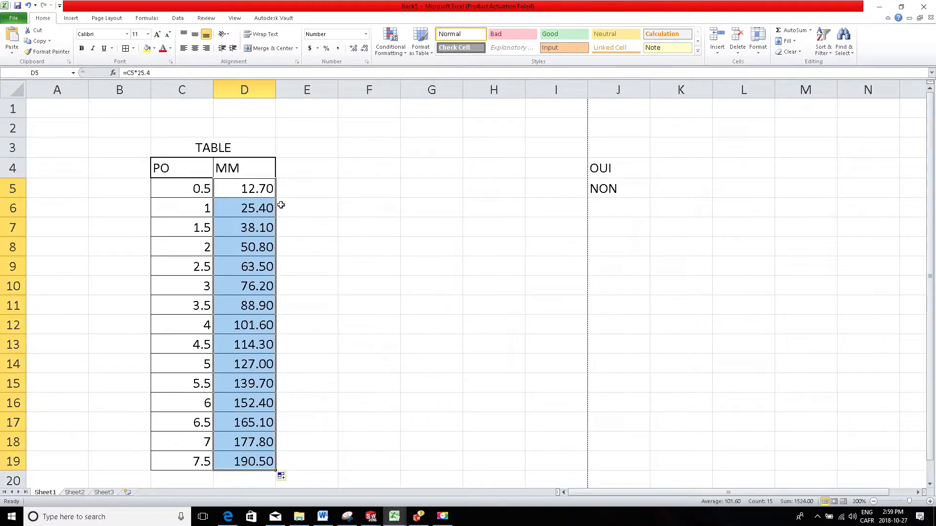
- Compare the conversion formulas in D5 and D6 with the PO cells they refer to
{"action": "left_click", "coordinate": [195, 189]}
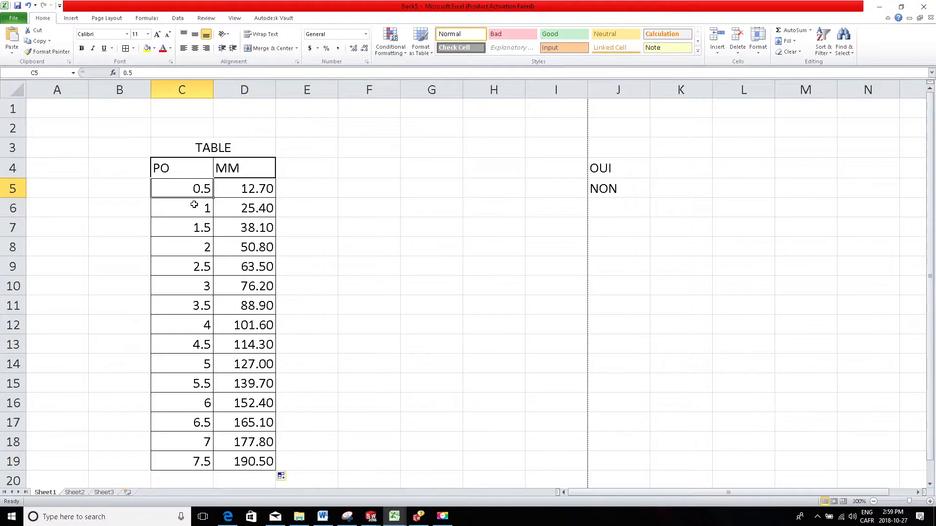
{"action": "left_click", "coordinate": [194, 206]}
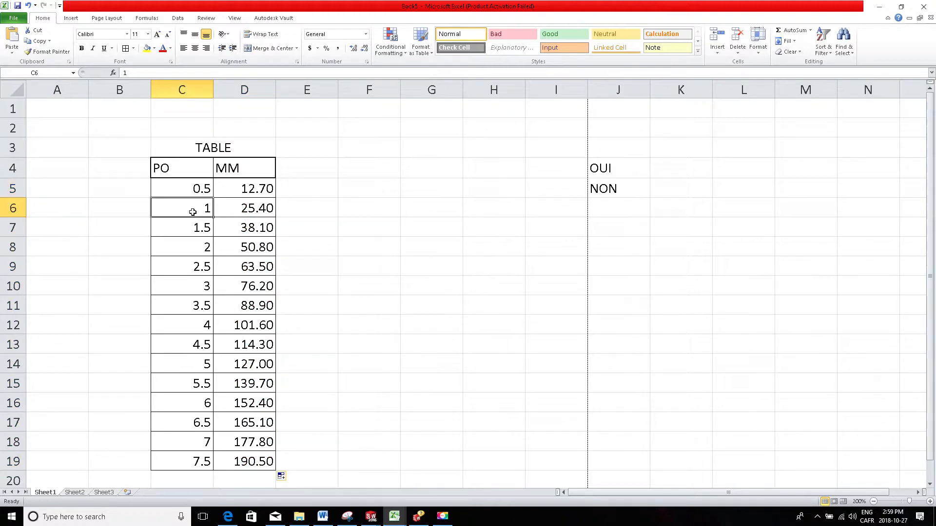
{"action": "left_click", "coordinate": [266, 213]}
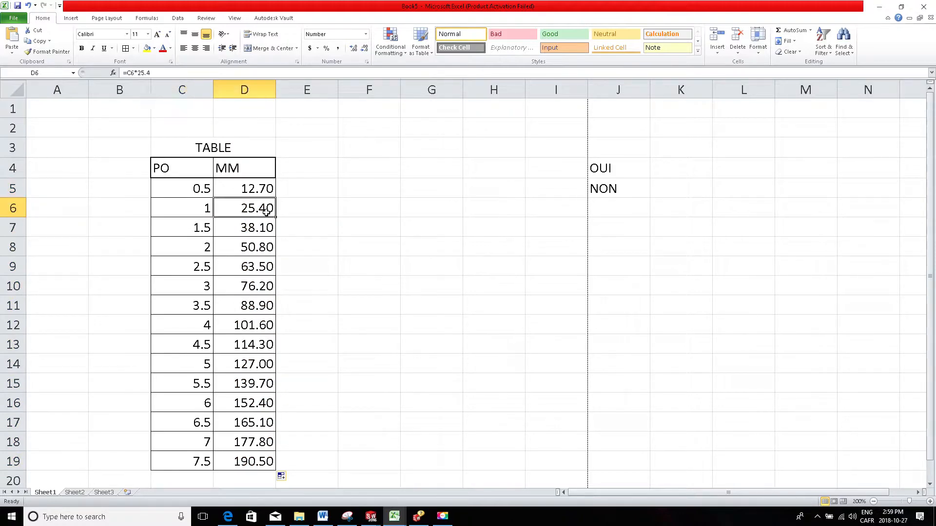
{"action": "left_click", "coordinate": [245, 191]}
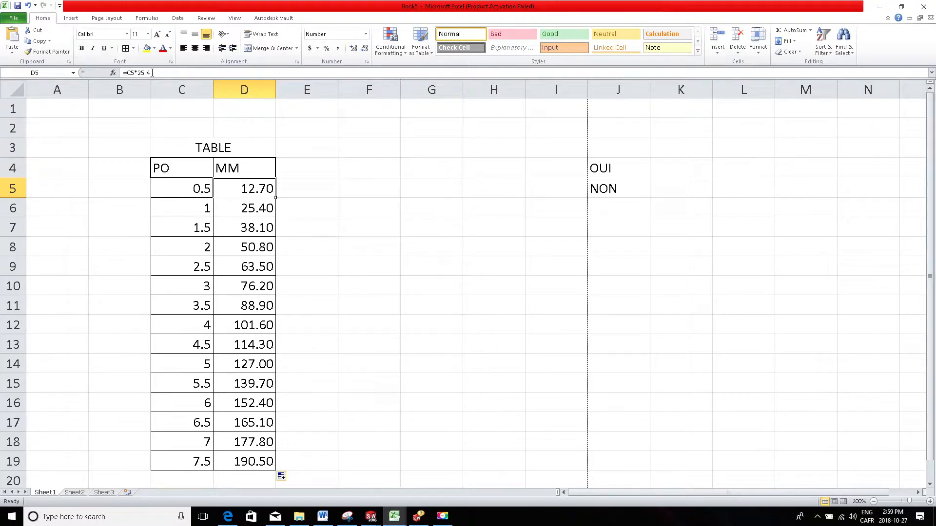
{"action": "left_click", "coordinate": [221, 209]}
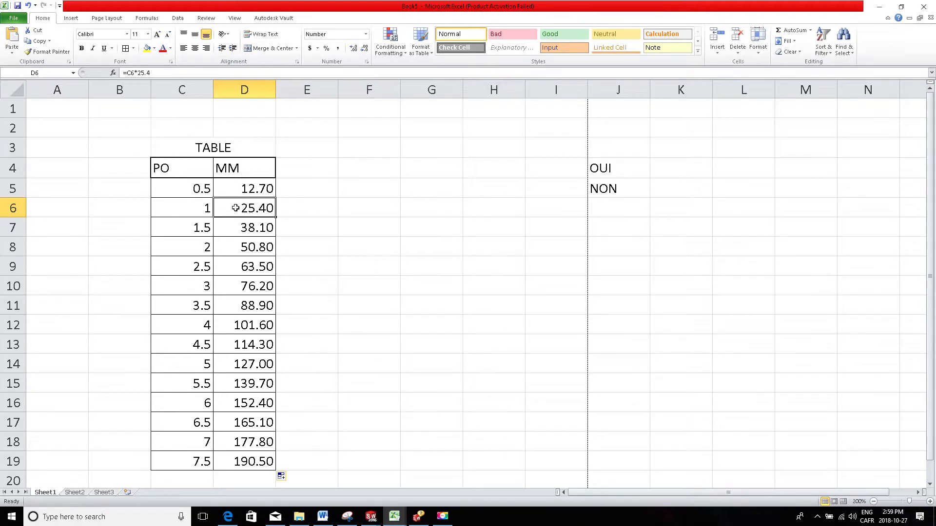
{"action": "left_click", "coordinate": [189, 207]}
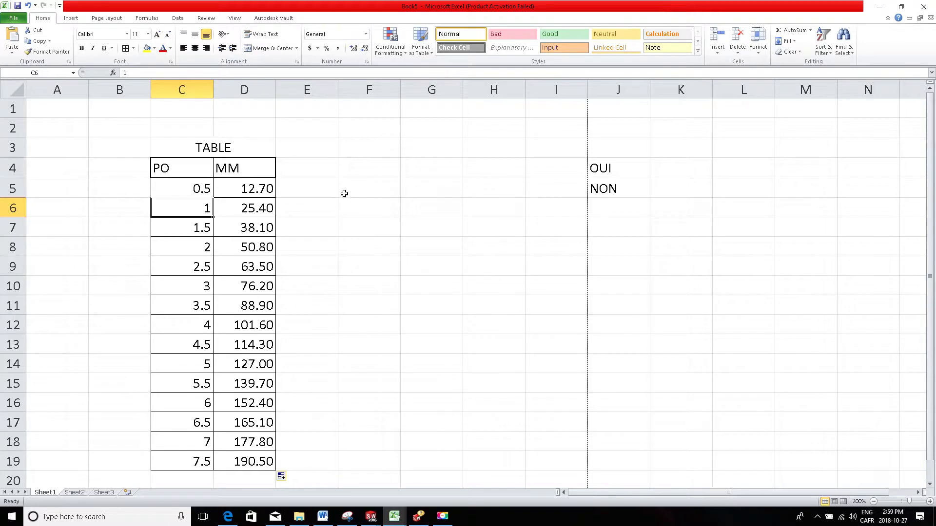
- Enter 10 in cell F5 and the formula =F5+3 in cell G5
{"action": "left_click", "coordinate": [365, 187]}
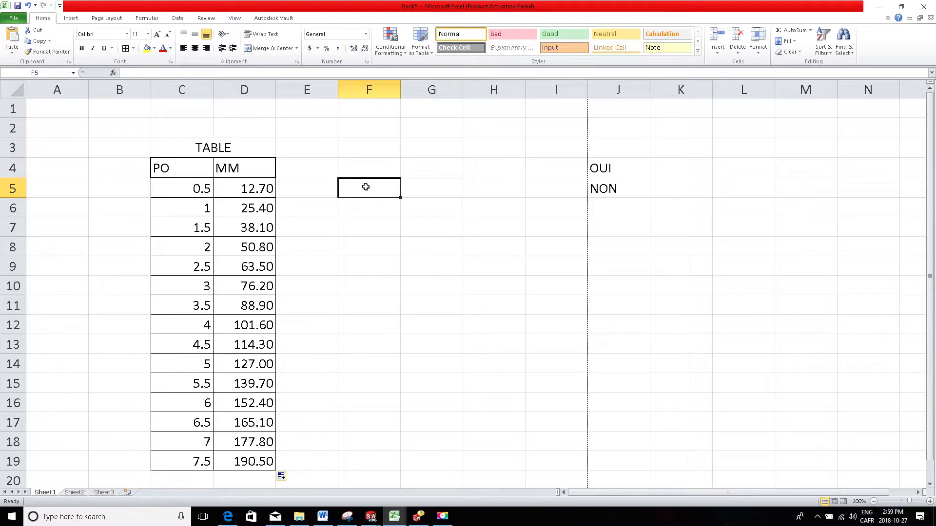
{"action": "type", "text": "10"}
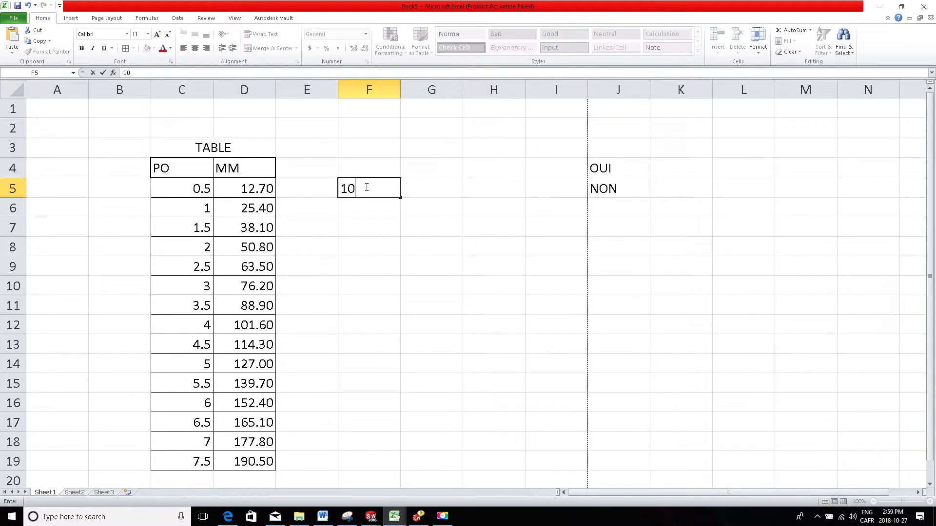
{"action": "left_click", "coordinate": [425, 193]}
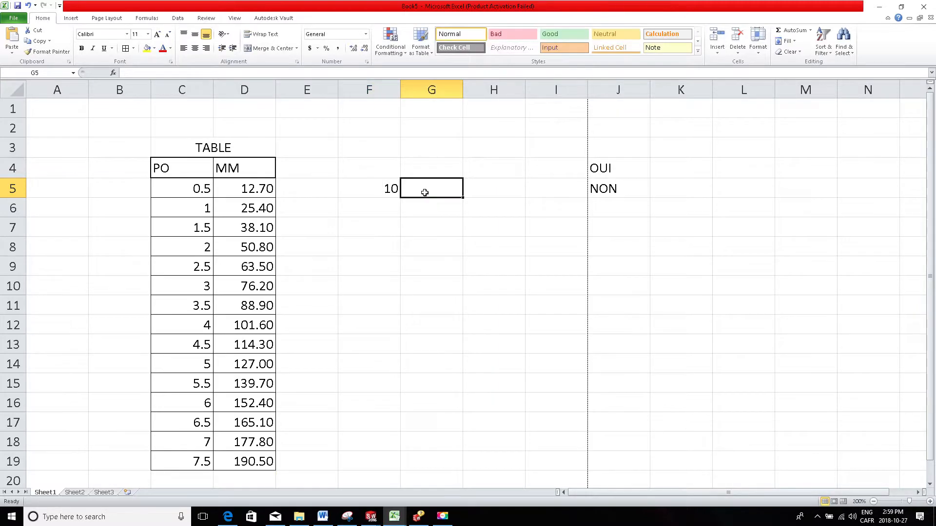
{"action": "left_click", "coordinate": [195, 72]}
{"action": "type", "text": "="}
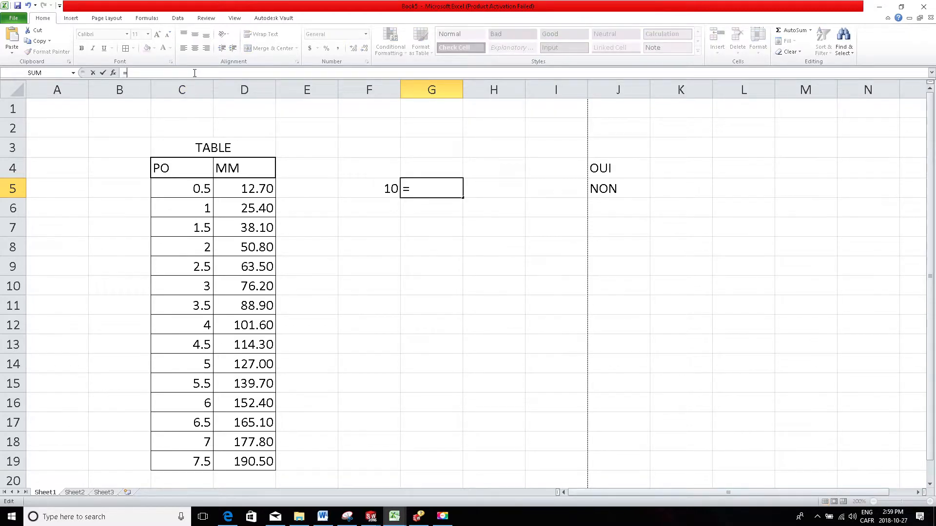
{"action": "left_click", "coordinate": [373, 189]}
{"action": "type", "text": "+3"}
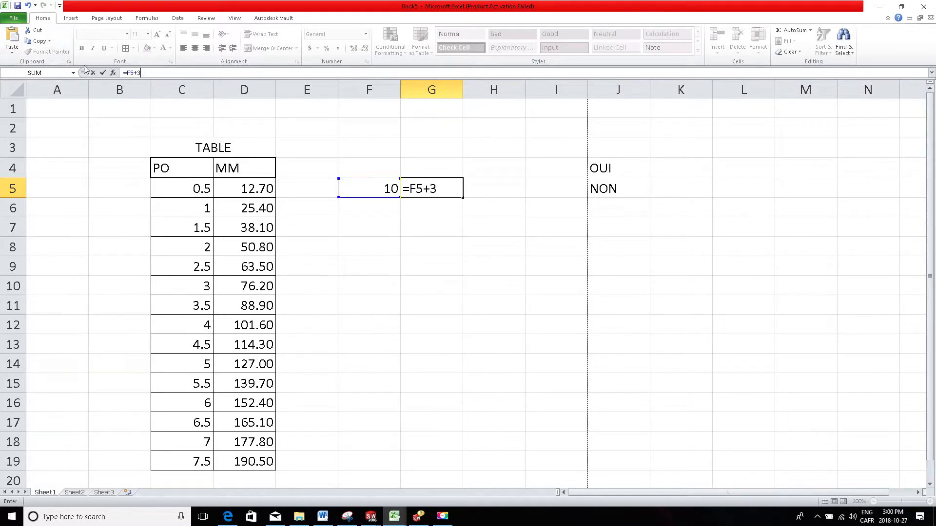
{"action": "left_click", "coordinate": [103, 73]}
{"action": "left_click", "coordinate": [427, 175]}
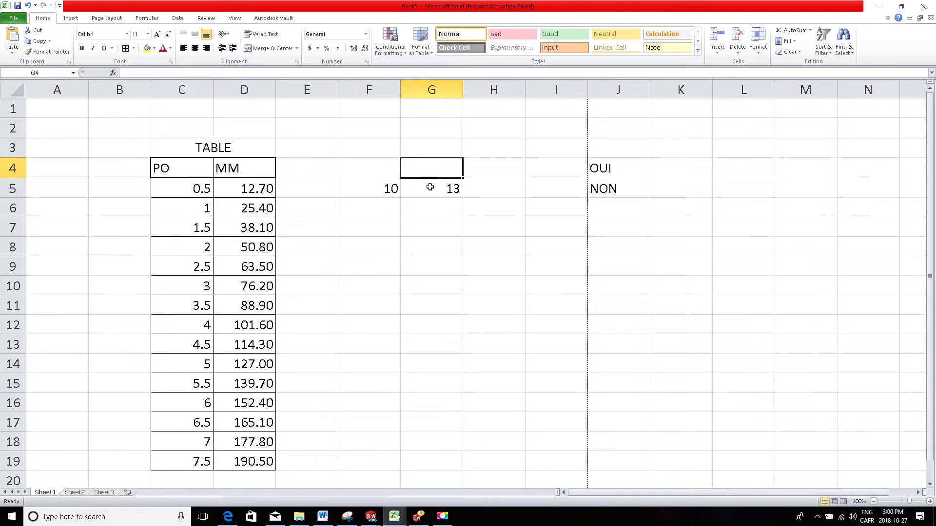
{"action": "left_click", "coordinate": [428, 188]}
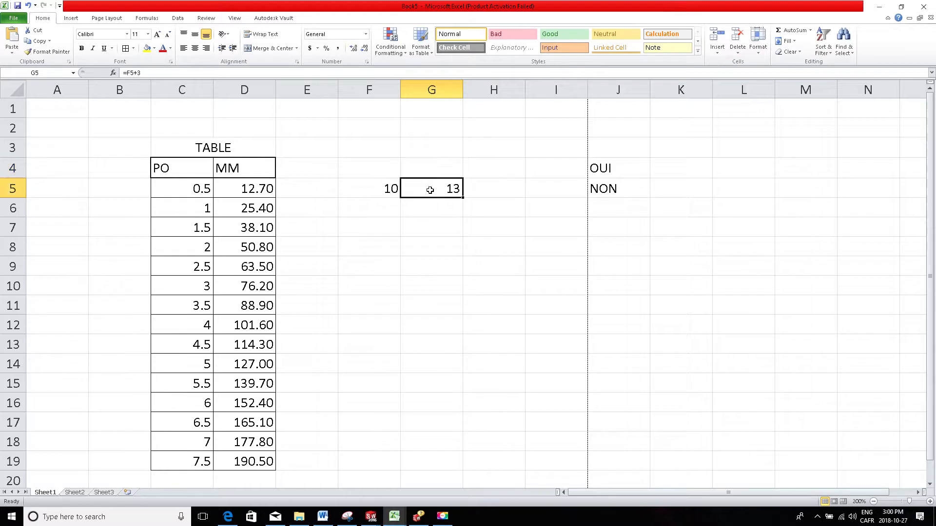
- Enter the formula =D5+C5 in cell G8 to add the first row's MM and PO values
{"action": "left_click", "coordinate": [413, 245]}
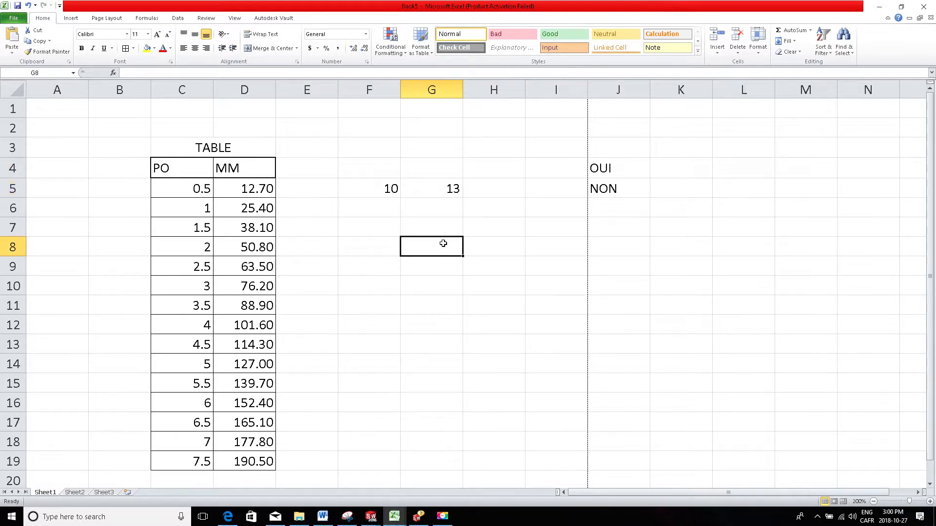
{"action": "left_click", "coordinate": [140, 72]}
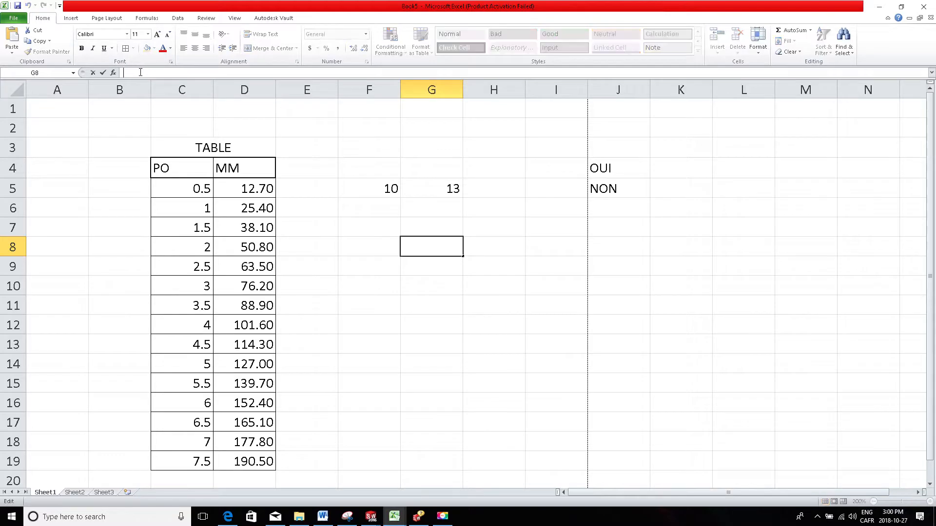
{"action": "type", "text": "="}
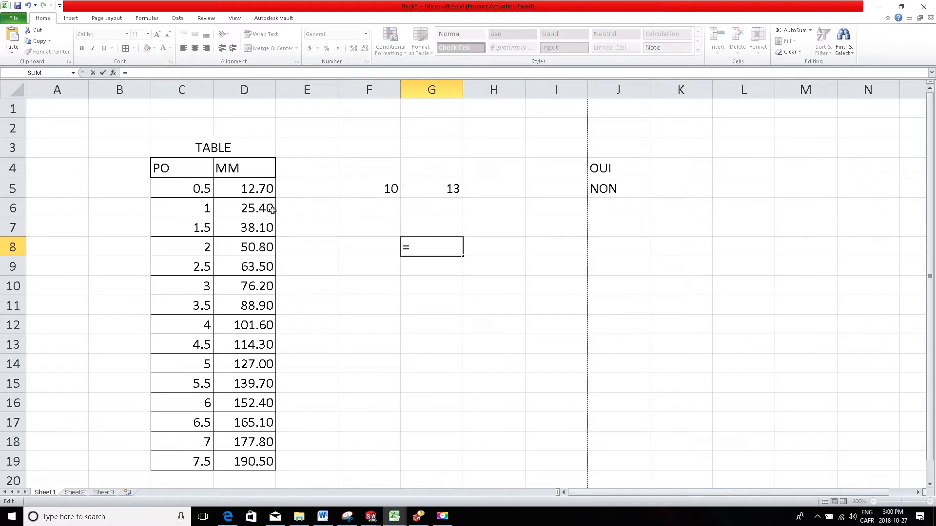
{"action": "left_click", "coordinate": [258, 187]}
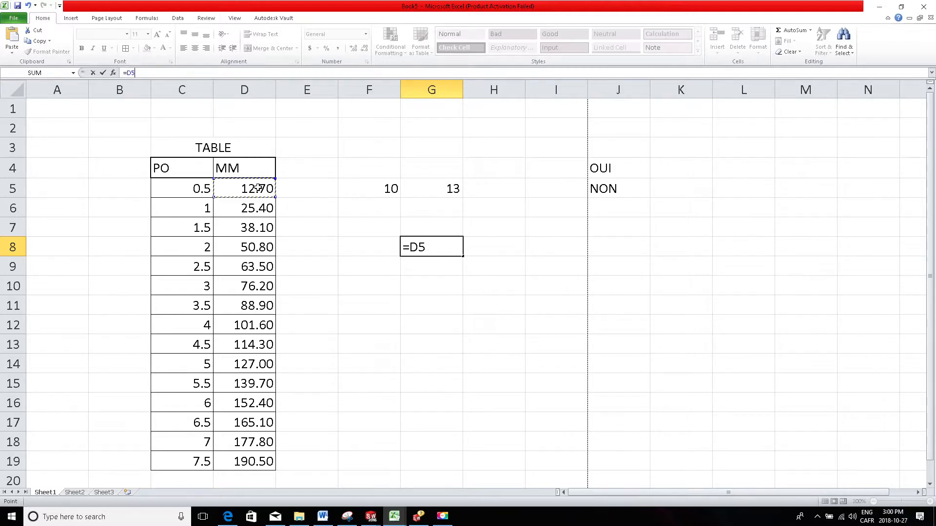
{"action": "type", "text": "+"}
{"action": "left_click", "coordinate": [189, 187]}
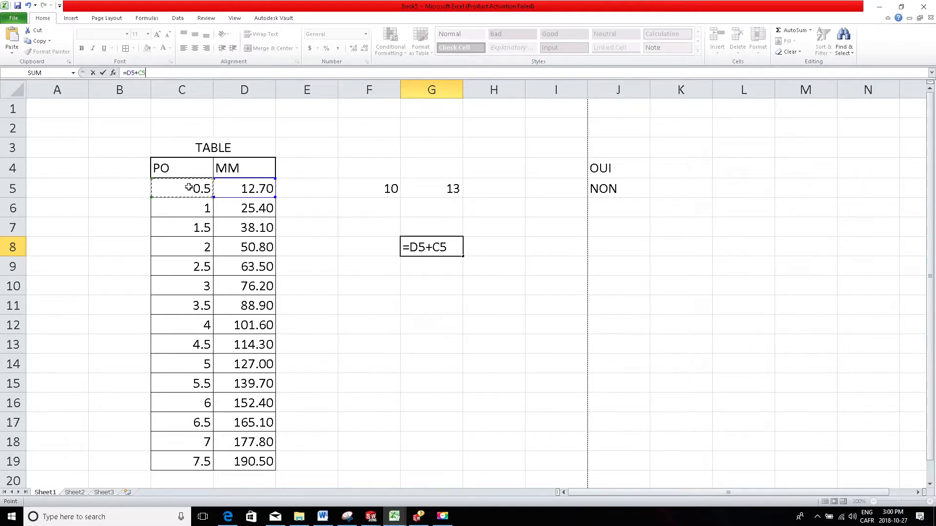
{"action": "left_click", "coordinate": [104, 74]}
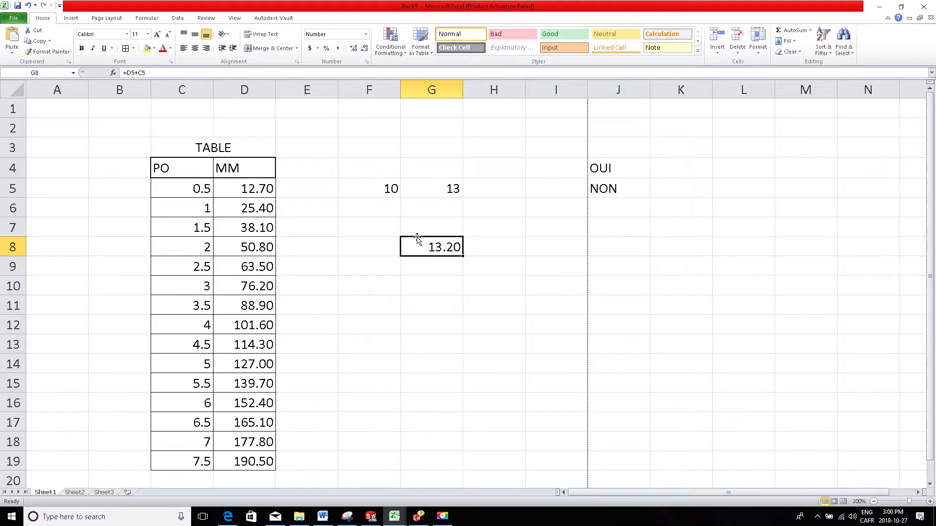
{"action": "left_click", "coordinate": [369, 246]}
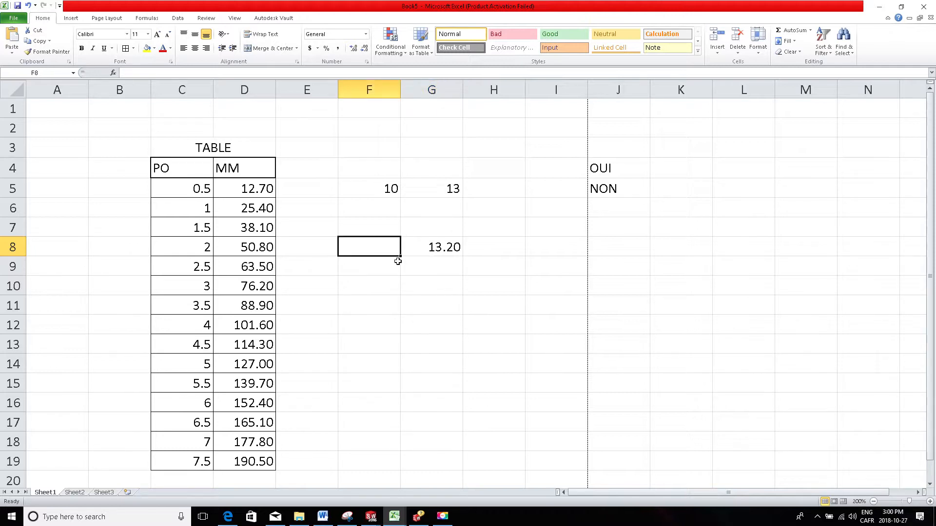
{"action": "left_click", "coordinate": [405, 250]}
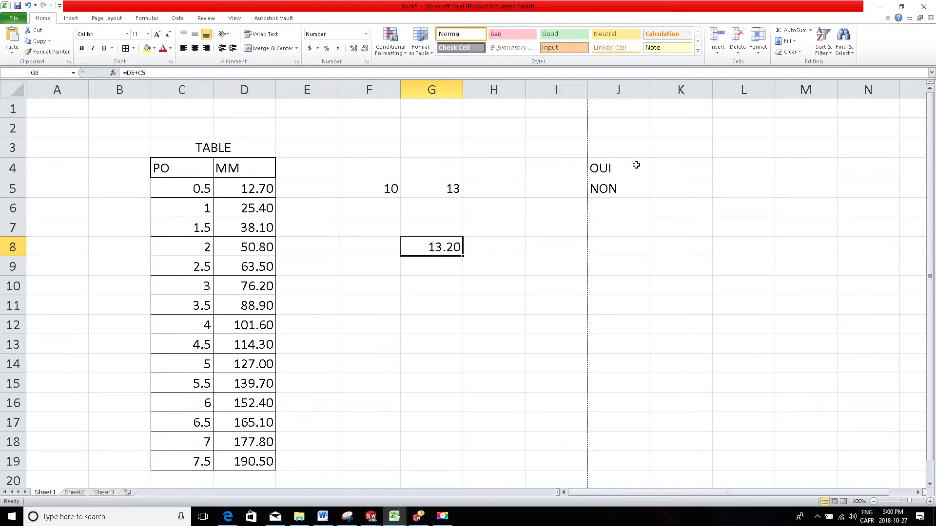
- Start a data validation rule for cell I2 that allows only values from a list
{"action": "left_click", "coordinate": [549, 131]}
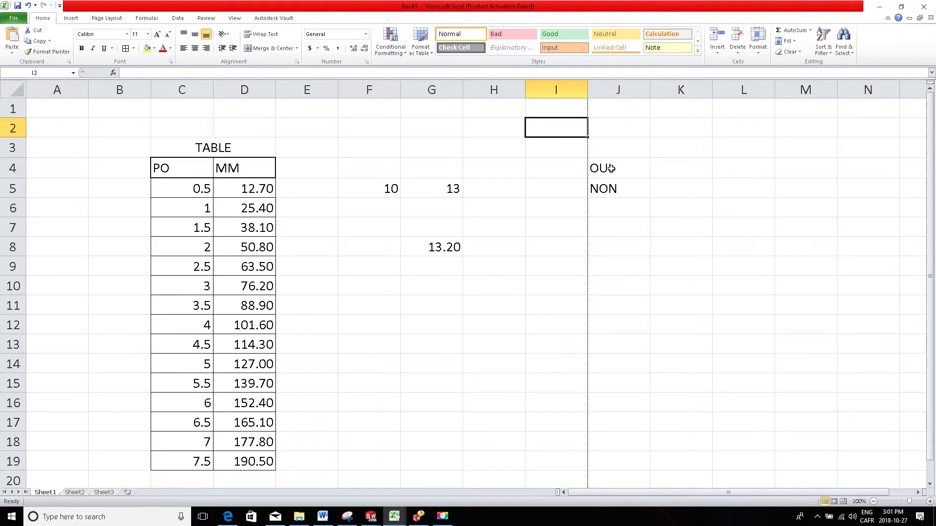
{"action": "left_click_drag", "start_coordinate": [611, 169], "coordinate": [618, 212]}
{"action": "left_click", "coordinate": [565, 125]}
{"action": "left_click", "coordinate": [77, 20]}
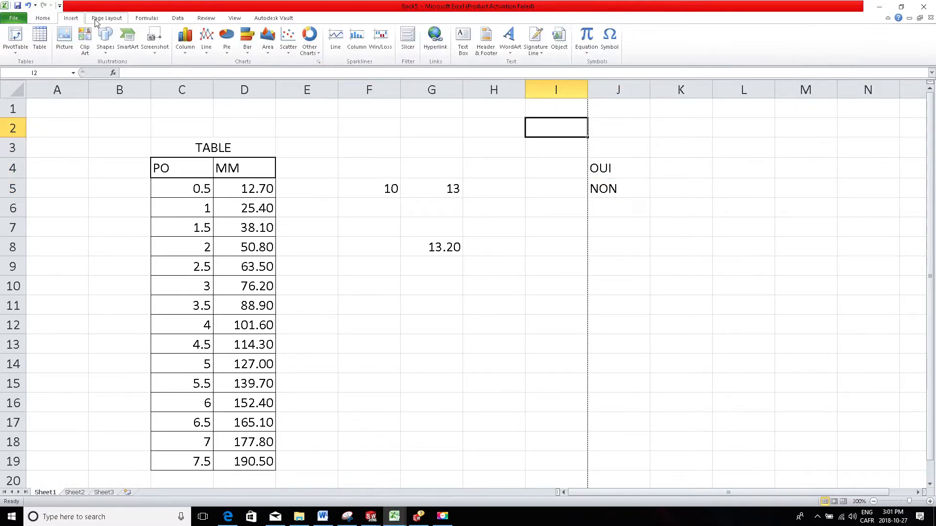
{"action": "left_click", "coordinate": [99, 20]}
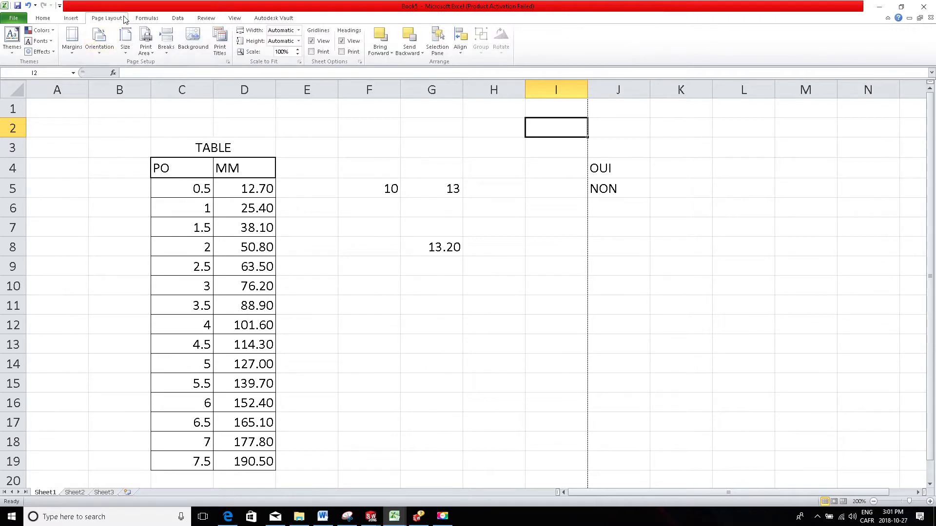
{"action": "left_click", "coordinate": [146, 19]}
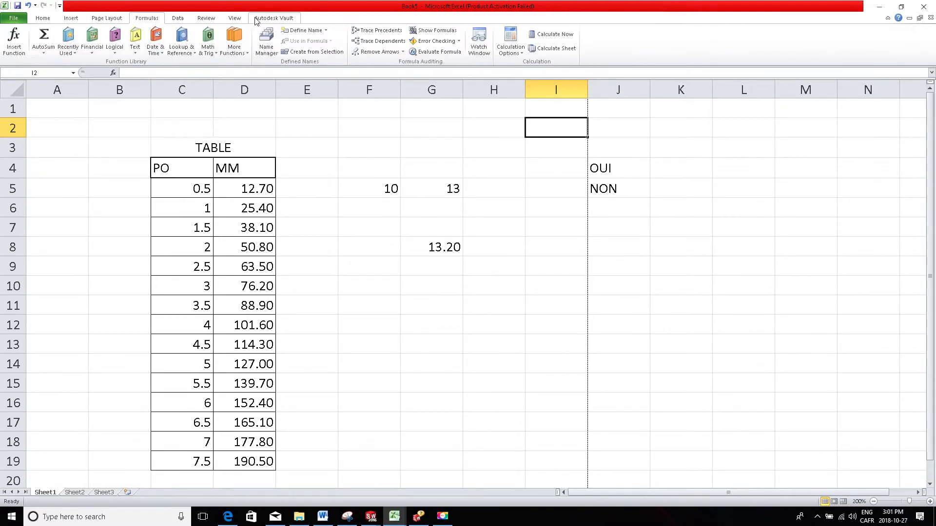
{"action": "left_click", "coordinate": [179, 19]}
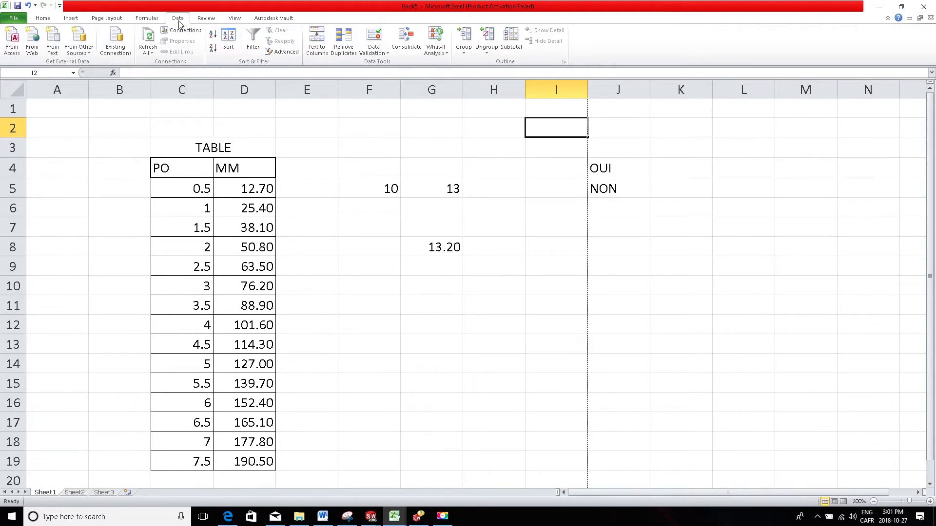
{"action": "left_click", "coordinate": [381, 43]}
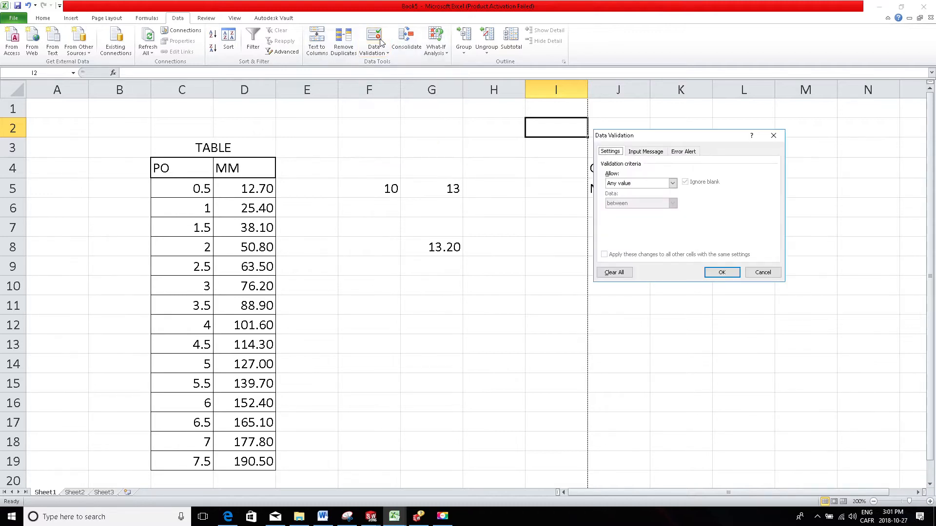
{"action": "left_click", "coordinate": [673, 184]}
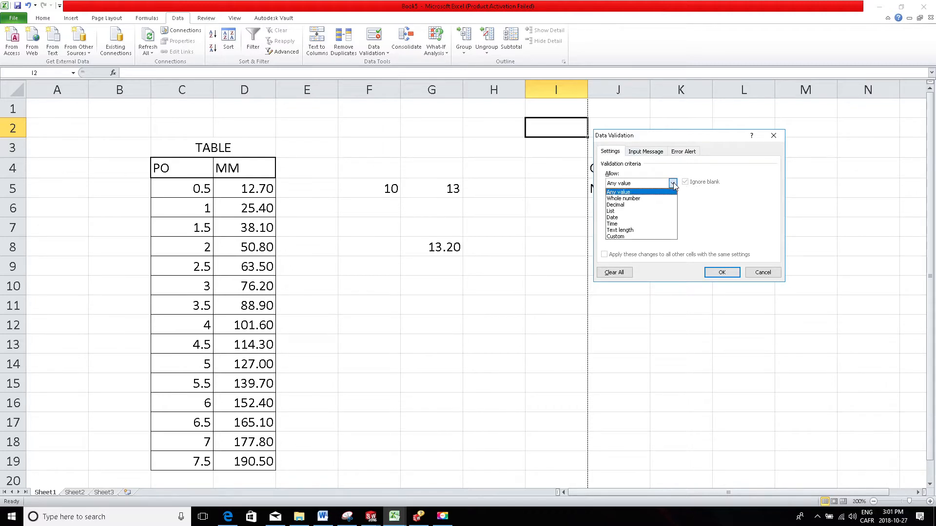
{"action": "left_click", "coordinate": [620, 211]}
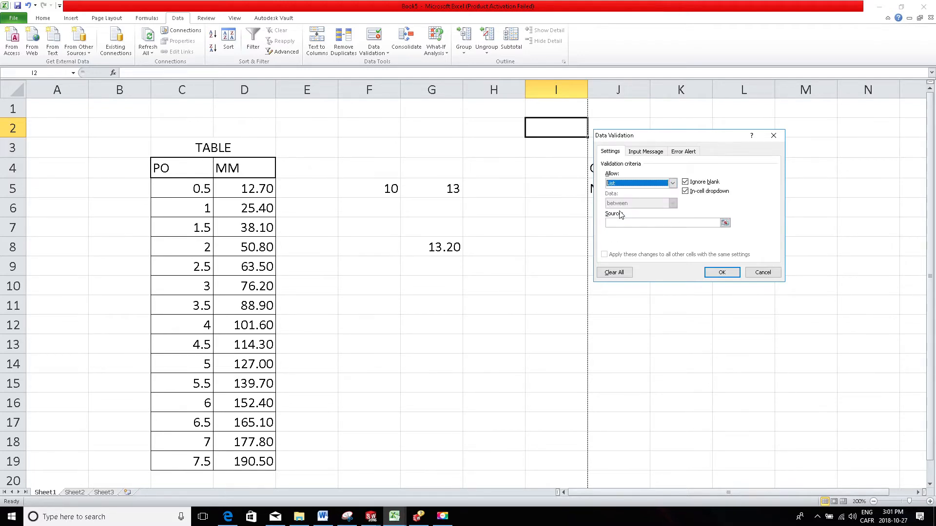
- Set the list source to the OUI and NON cells J4:J5 and apply the validation to cell I2
{"action": "left_click_drag", "start_coordinate": [646, 136], "coordinate": [240, 106]}
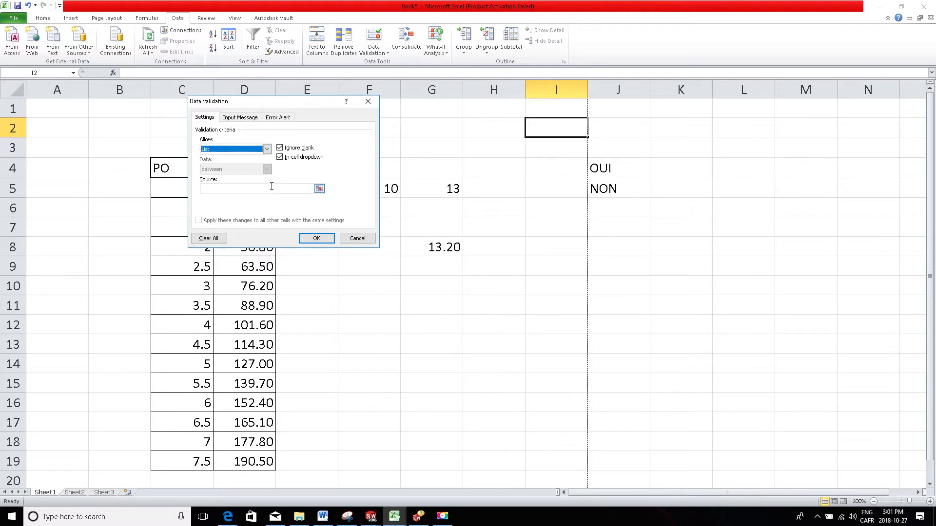
{"action": "left_click", "coordinate": [271, 188]}
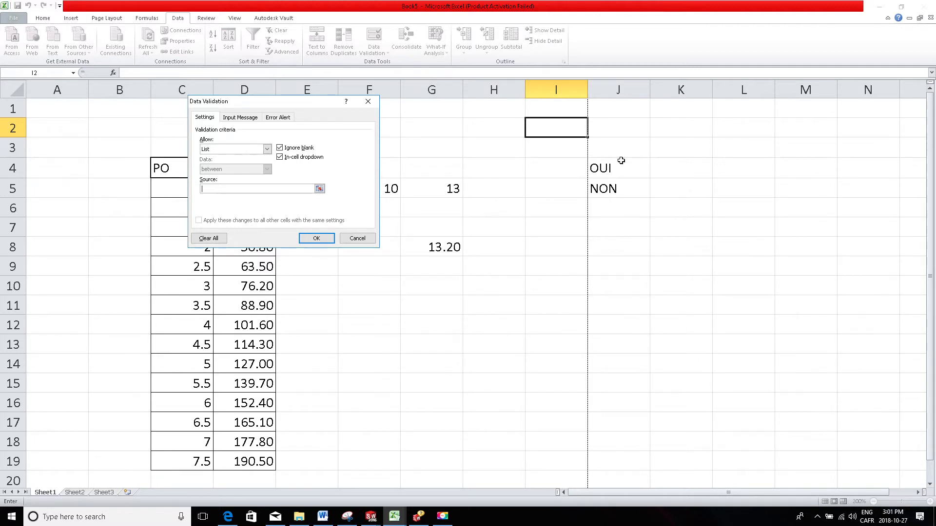
{"action": "left_click_drag", "start_coordinate": [621, 161], "coordinate": [624, 185]}
{"action": "left_click", "coordinate": [312, 240]}
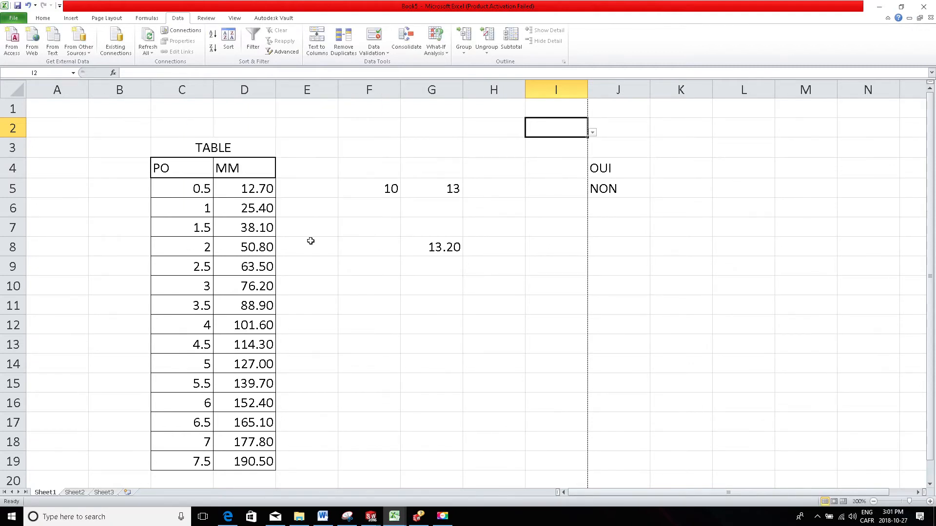
- Test the dropdown list in cell I2 by choosing NON
{"action": "left_click", "coordinate": [569, 144]}
{"action": "left_click", "coordinate": [570, 129]}
{"action": "left_click", "coordinate": [592, 132]}
{"action": "left_click", "coordinate": [511, 157]}
{"action": "left_click", "coordinate": [561, 145]}
{"action": "left_click", "coordinate": [568, 127]}
{"action": "left_click", "coordinate": [561, 152]}
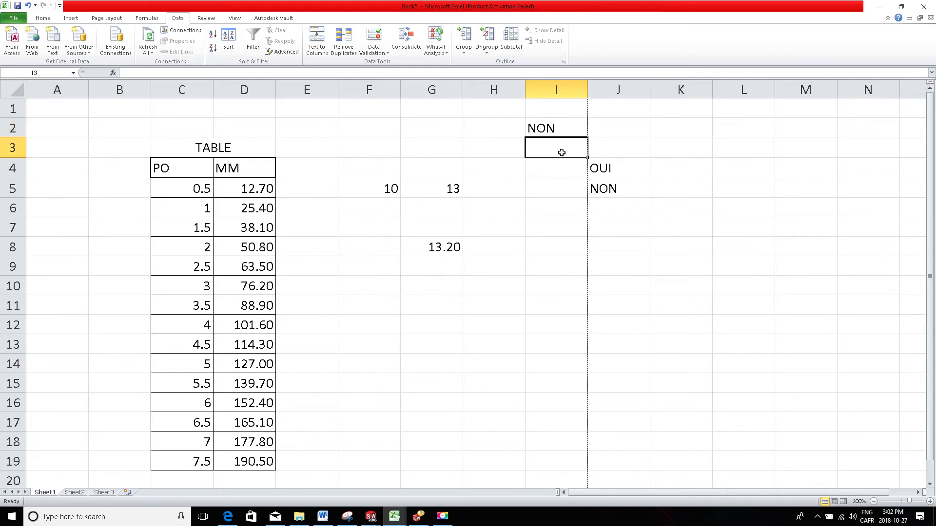
- Hide column J, which holds the OUI and NON source values
{"action": "left_click", "coordinate": [612, 88]}
{"action": "right_click", "coordinate": [613, 89]}
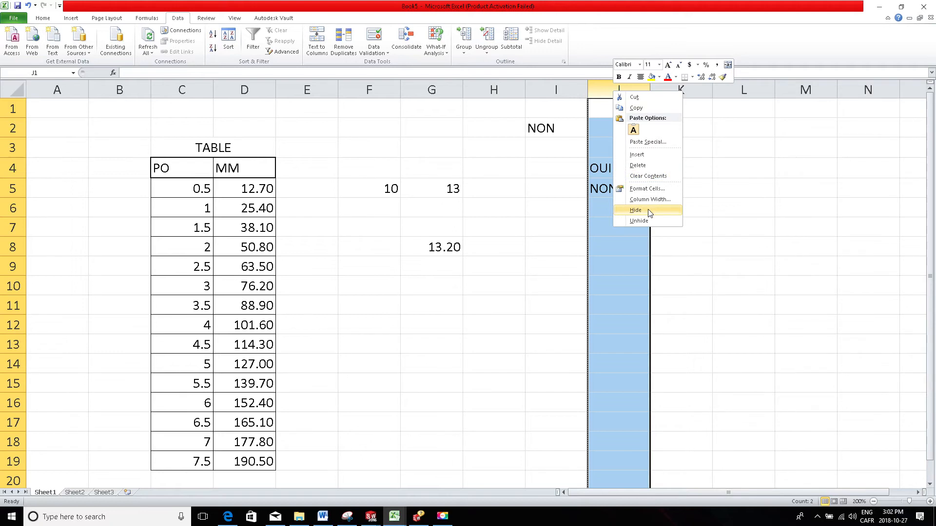
{"action": "right_click", "coordinate": [611, 89]}
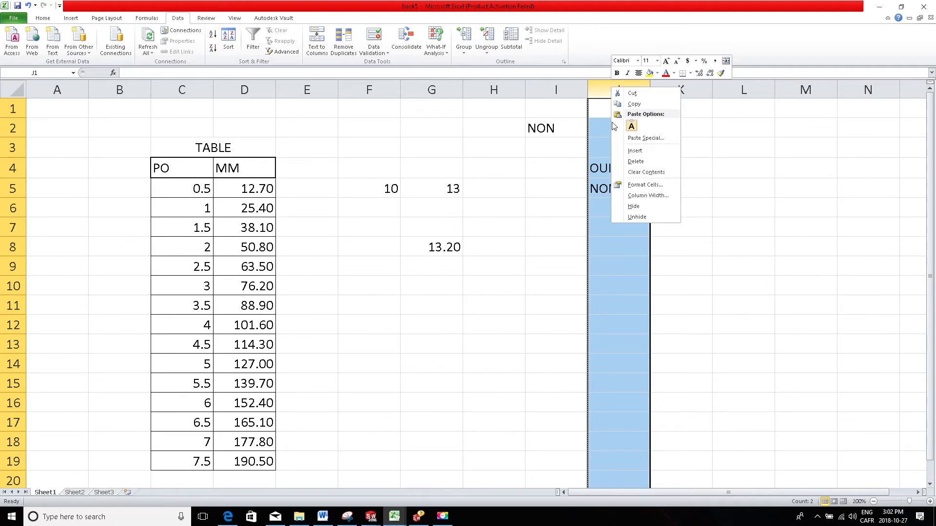
{"action": "left_click", "coordinate": [624, 207]}
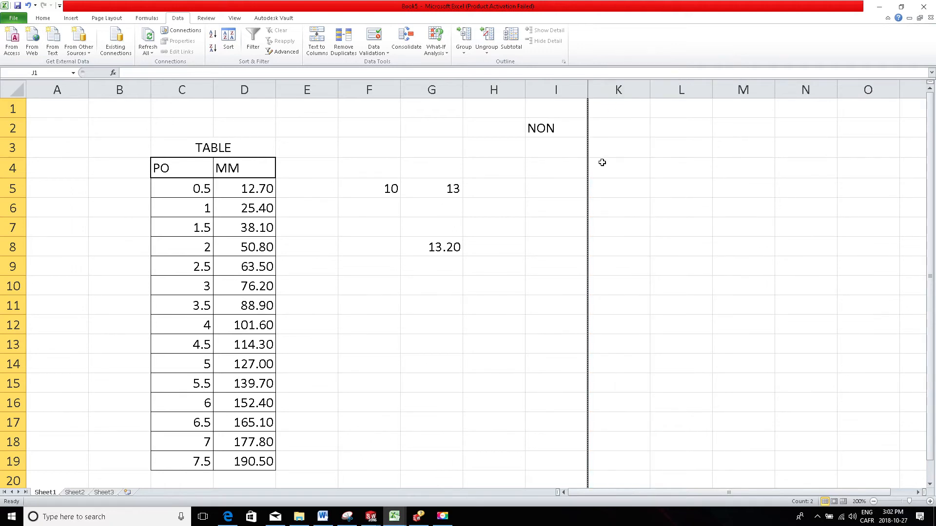
- Choose OUI from the dropdown list in cell I2
{"action": "left_click", "coordinate": [602, 132]}
{"action": "left_click", "coordinate": [574, 128]}
{"action": "left_click", "coordinate": [591, 133]}
{"action": "left_click", "coordinate": [576, 143]}
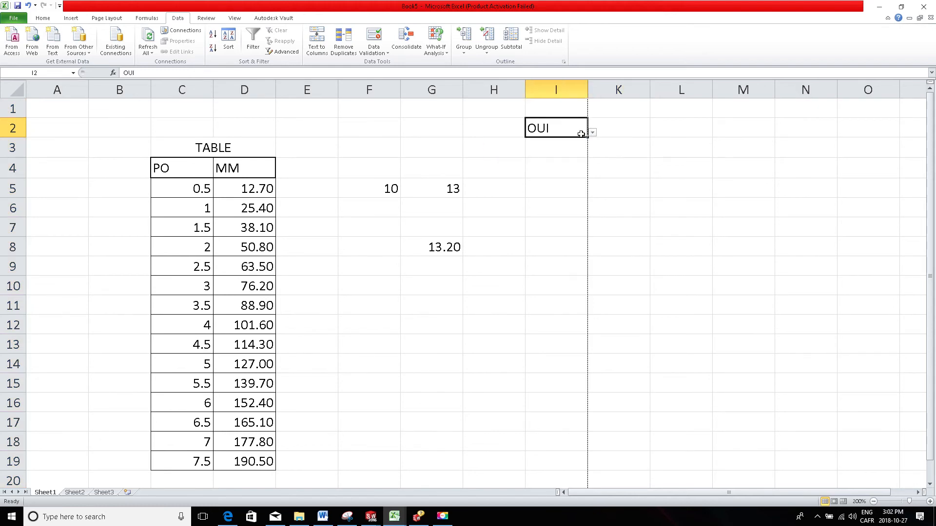
{"action": "left_click", "coordinate": [596, 134]}
{"action": "left_click", "coordinate": [581, 131]}
{"action": "scroll", "coordinate": [284, 437], "scroll_direction": "down", "scroll_amount": 14}
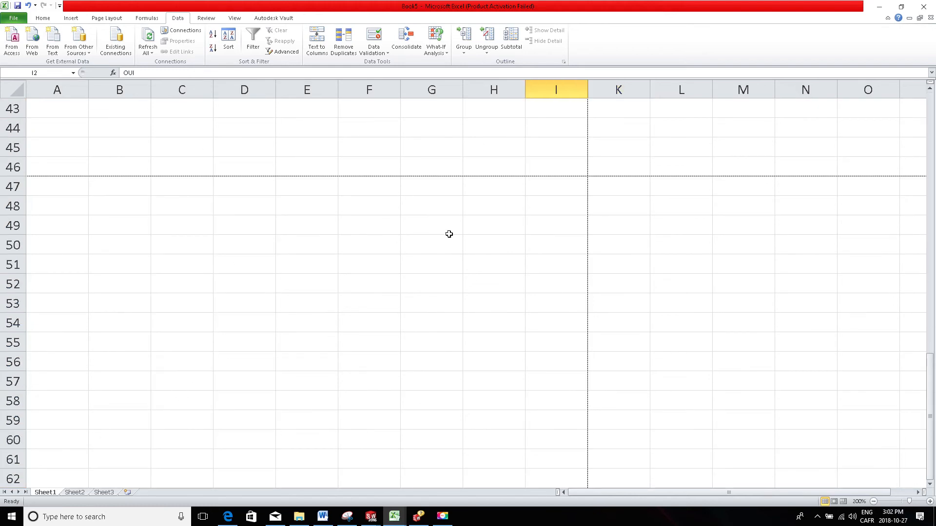
{"action": "scroll", "coordinate": [470, 252], "scroll_direction": "up", "scroll_amount": 12}
{"action": "scroll", "coordinate": [470, 252], "scroll_direction": "down", "scroll_amount": 11}
{"action": "scroll", "coordinate": [129, 347], "scroll_direction": "up", "scroll_amount": 13}
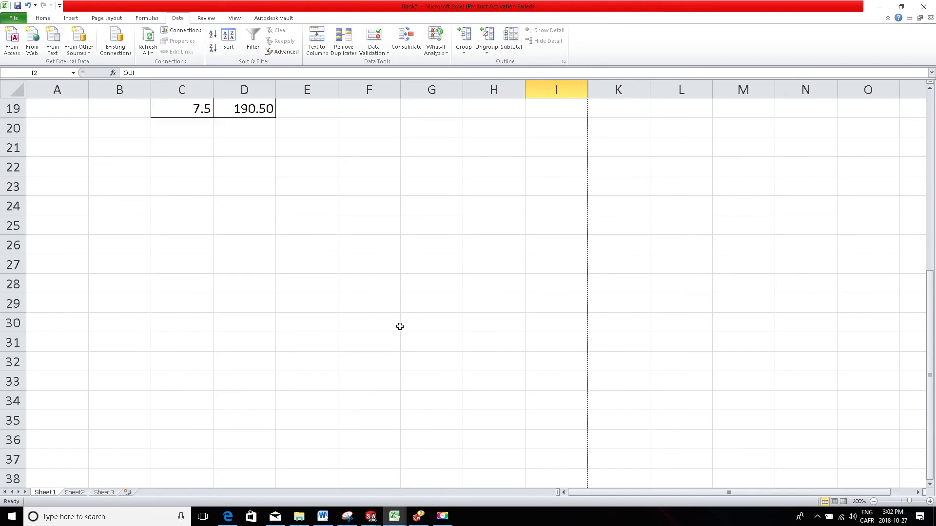
- View Sheet2, selecting the ranges C3:C15 and E7:F16 as possible data areas, and return to Sheet1
{"action": "left_click", "coordinate": [75, 492]}
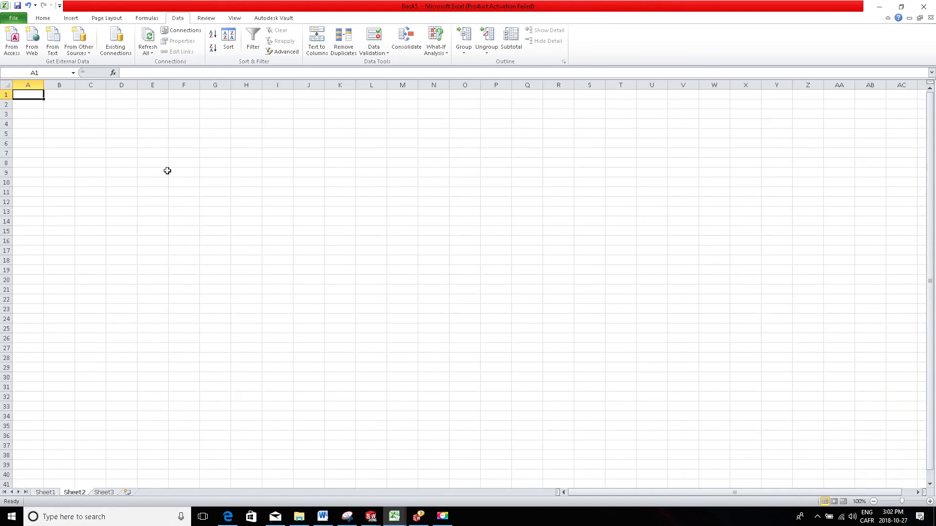
{"action": "left_click_drag", "start_coordinate": [90, 117], "coordinate": [81, 229]}
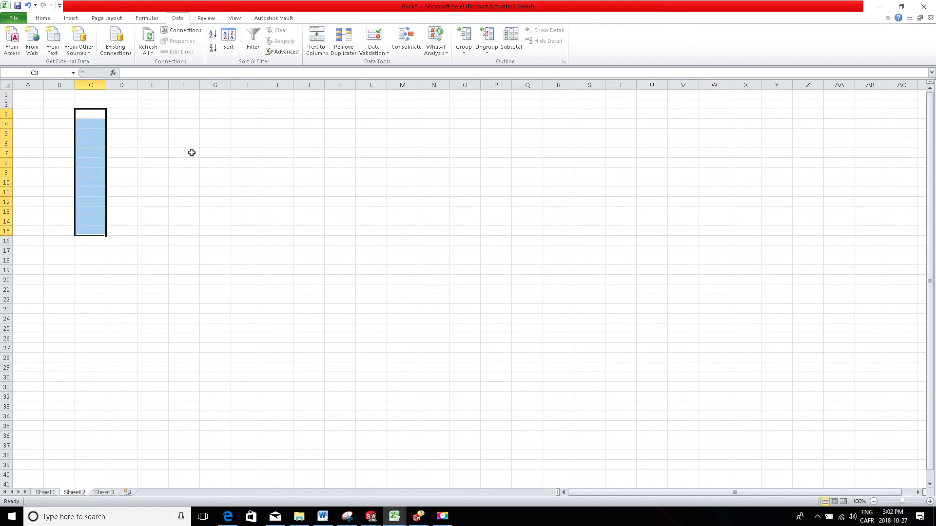
{"action": "left_click_drag", "start_coordinate": [192, 153], "coordinate": [167, 236]}
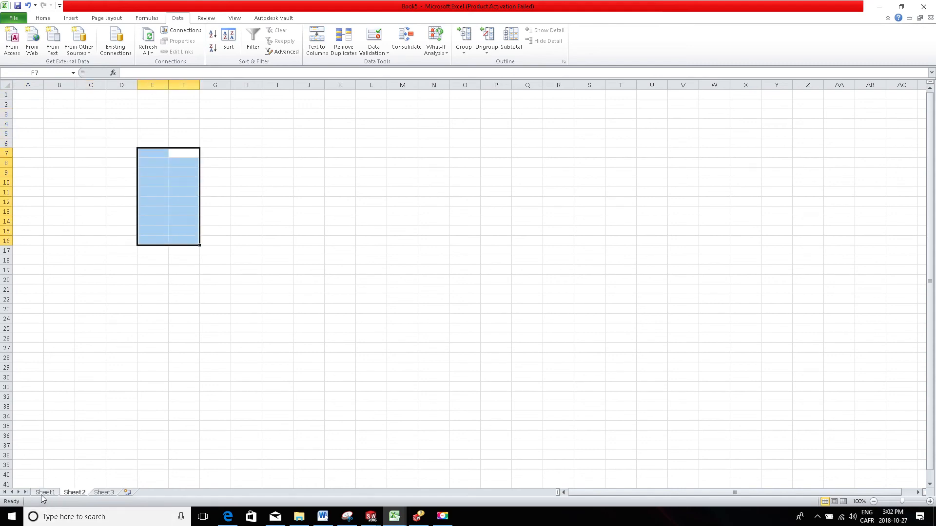
{"action": "left_click", "coordinate": [43, 493]}
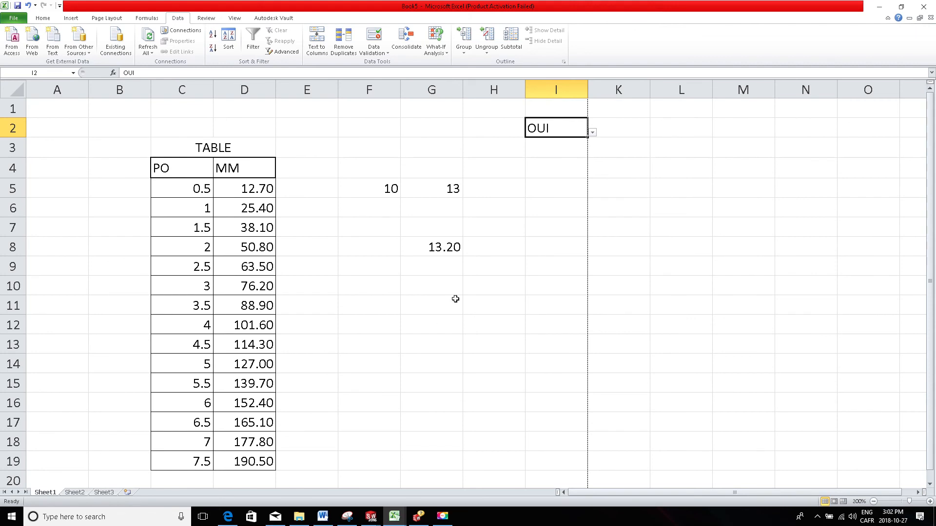